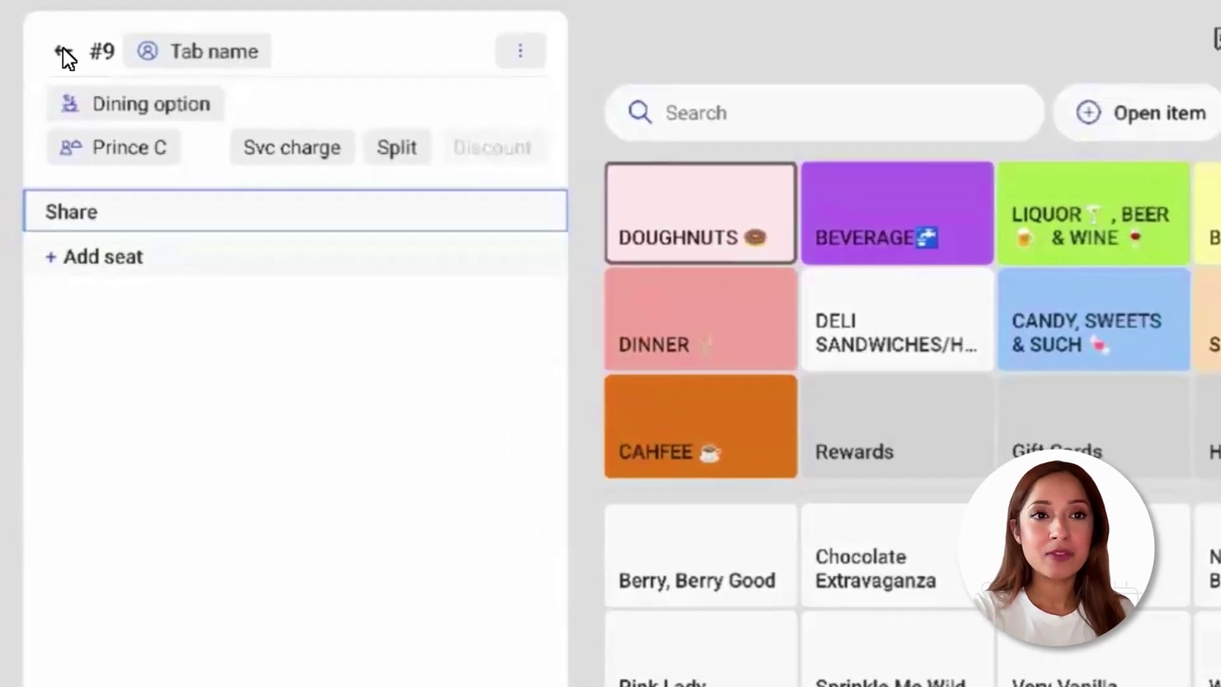
Leave the empty check #9 and return to the Toast POS home screen
{"action": "left_click", "coordinate": [64, 52]}
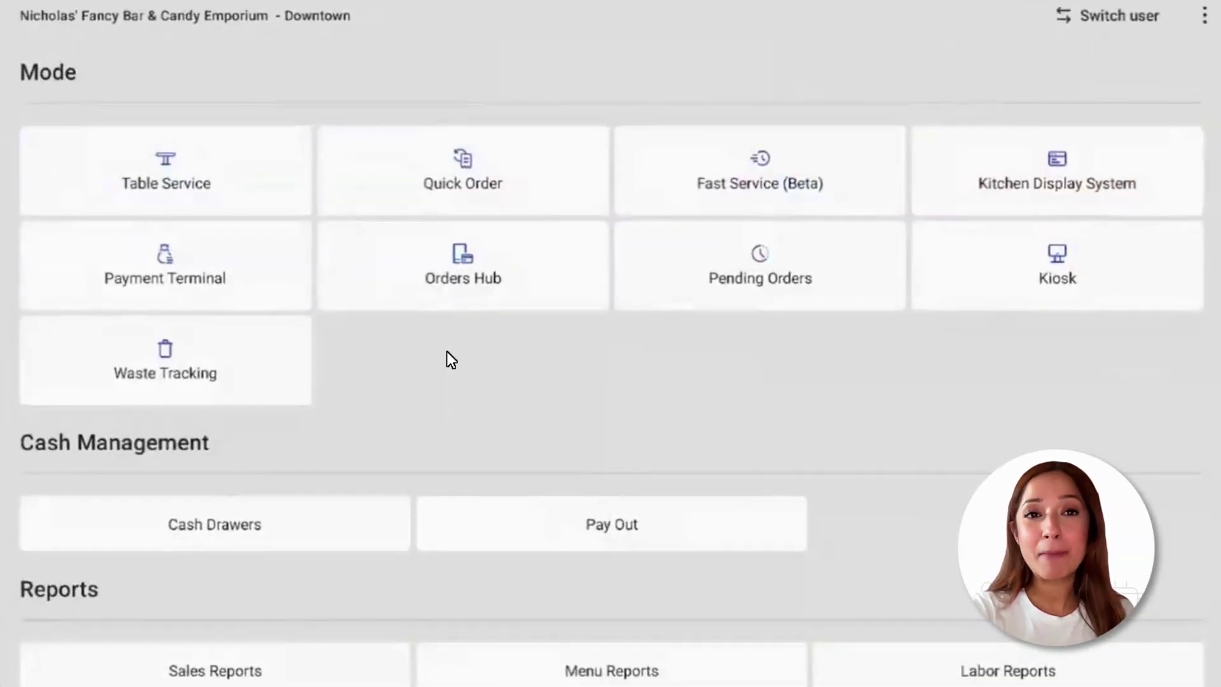
Scroll down to the My Account section and open the current shift's review
{"action": "scroll", "coordinate": [515, 289], "scroll_direction": "down", "scroll_amount": 2}
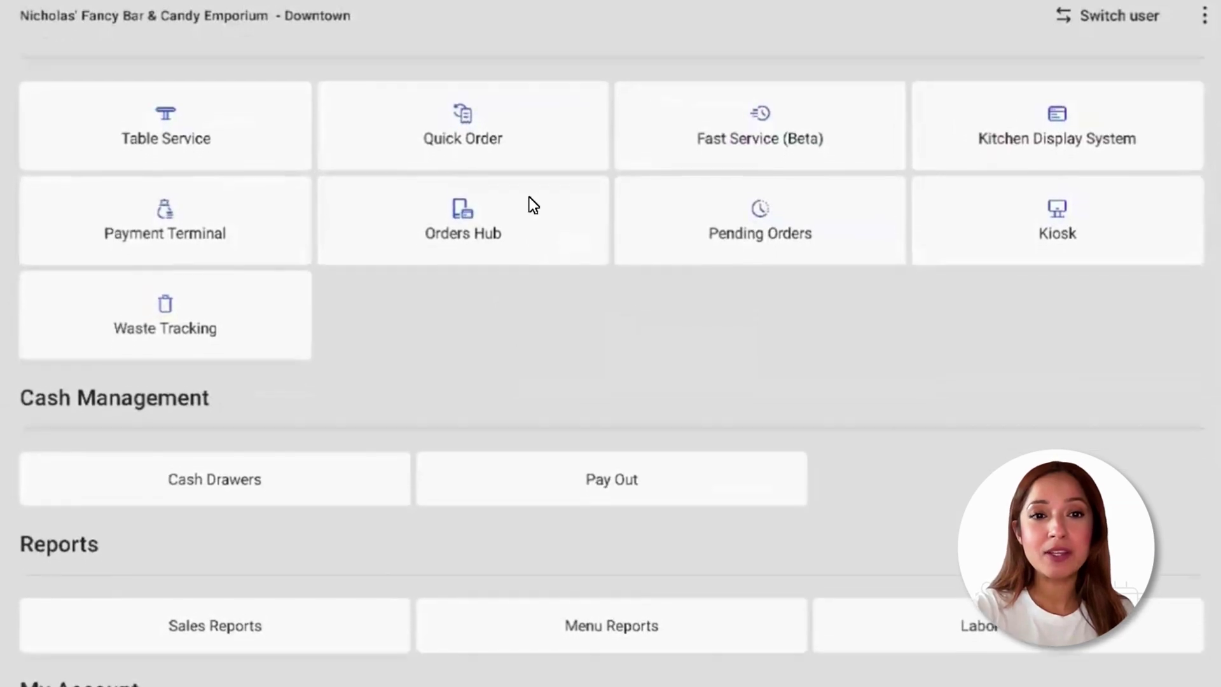
{"action": "scroll", "coordinate": [474, 474], "scroll_direction": "up", "scroll_amount": 2}
{"action": "scroll", "coordinate": [486, 356], "scroll_direction": "down", "scroll_amount": 2}
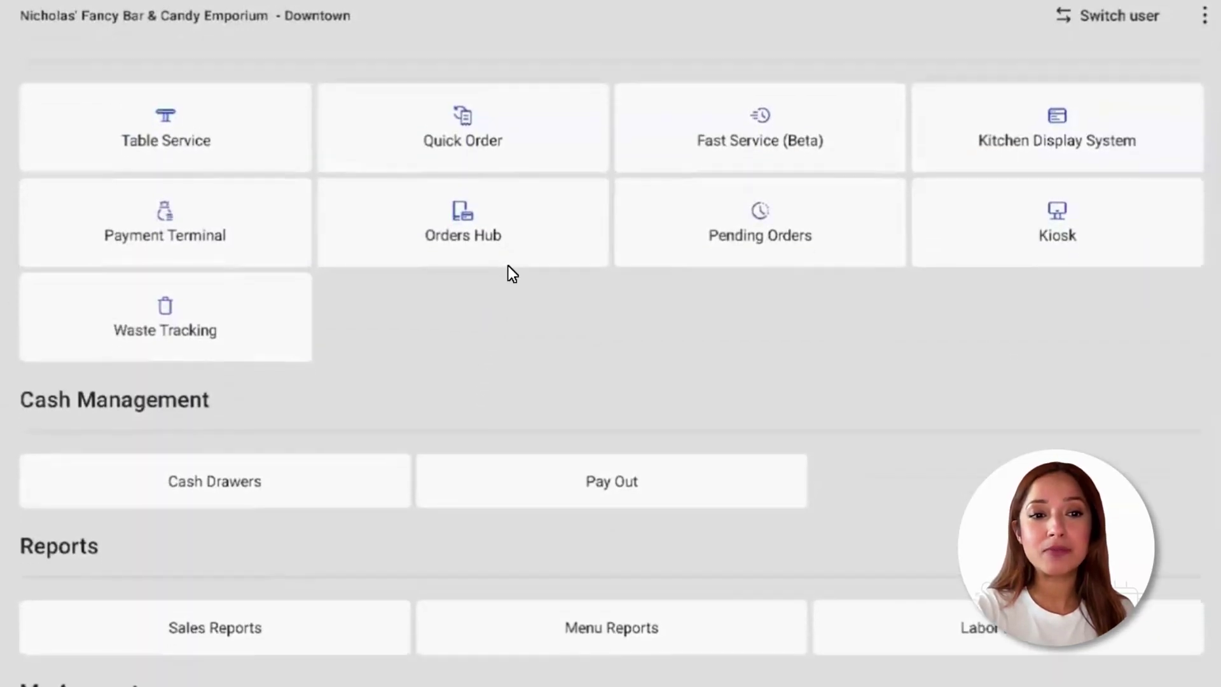
{"action": "scroll", "coordinate": [405, 457], "scroll_direction": "down", "scroll_amount": 7}
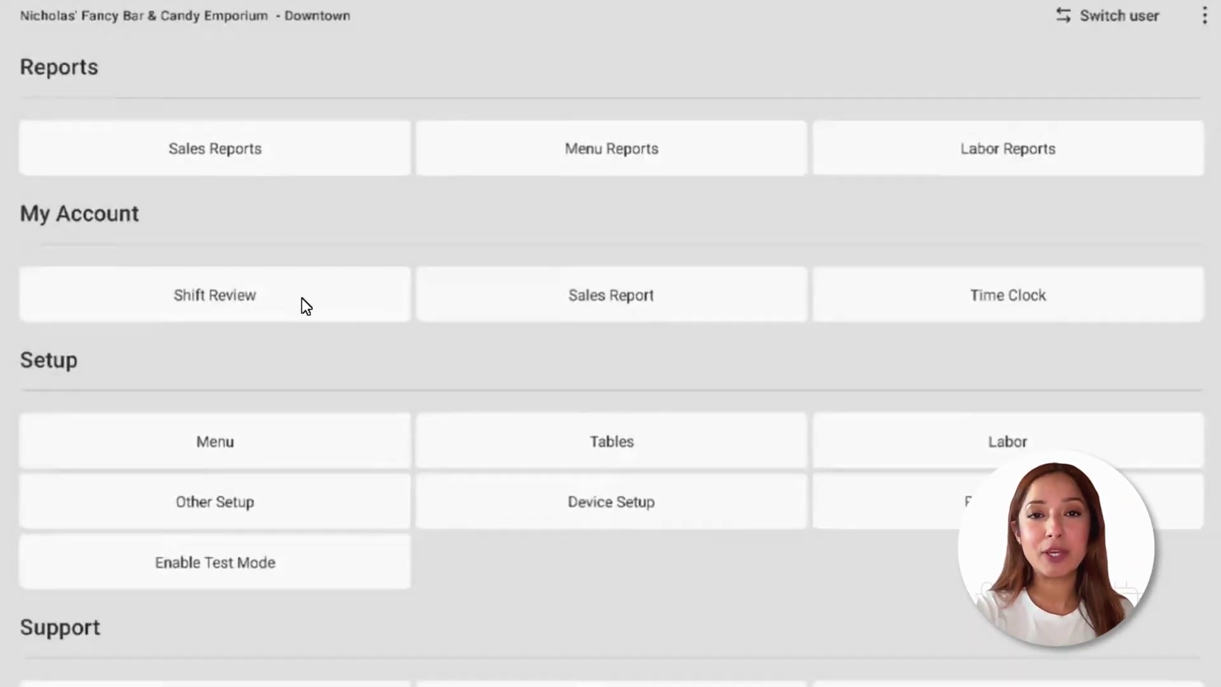
{"action": "left_click", "coordinate": [301, 297]}
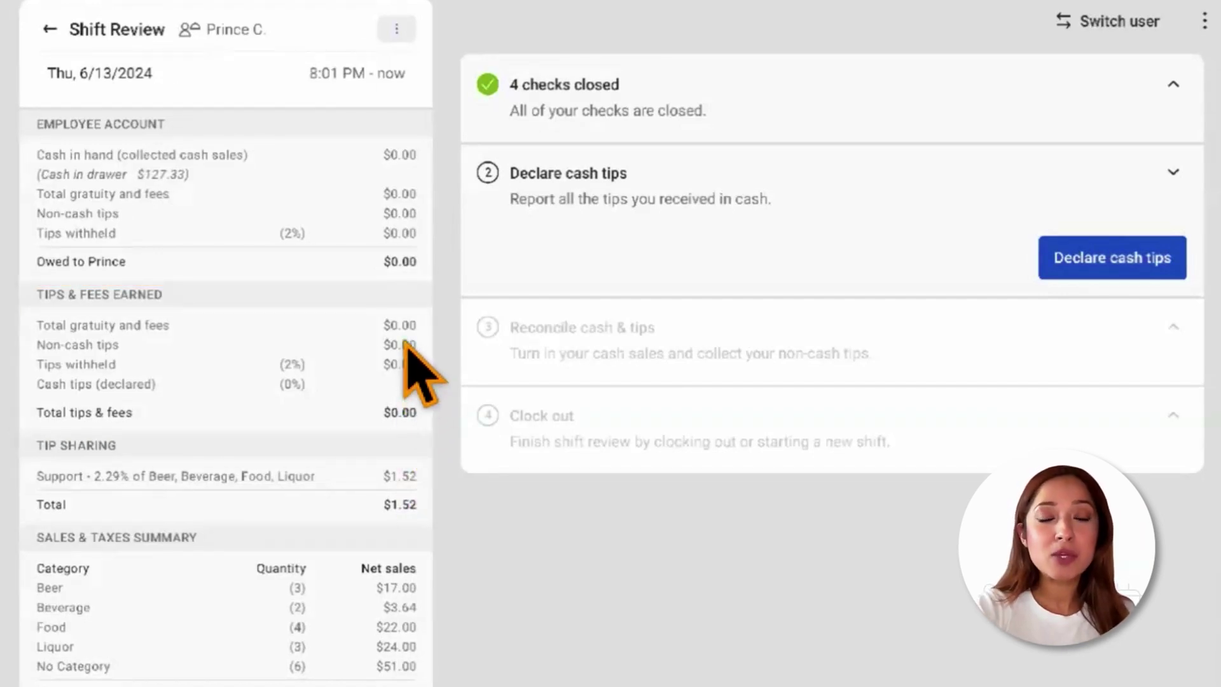
Declare $25.00 in cash tips for the shift, then close the shift
{"action": "scroll", "coordinate": [318, 292], "scroll_direction": "down", "scroll_amount": 2}
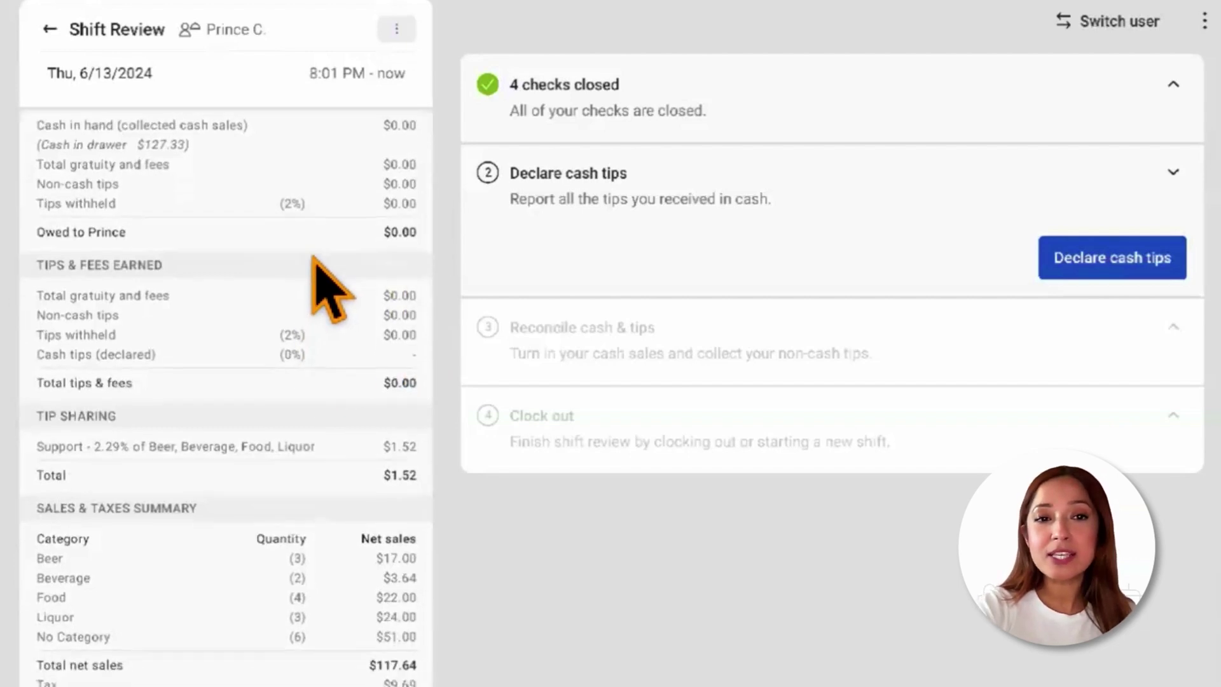
{"action": "scroll", "coordinate": [337, 286], "scroll_direction": "down", "scroll_amount": 12}
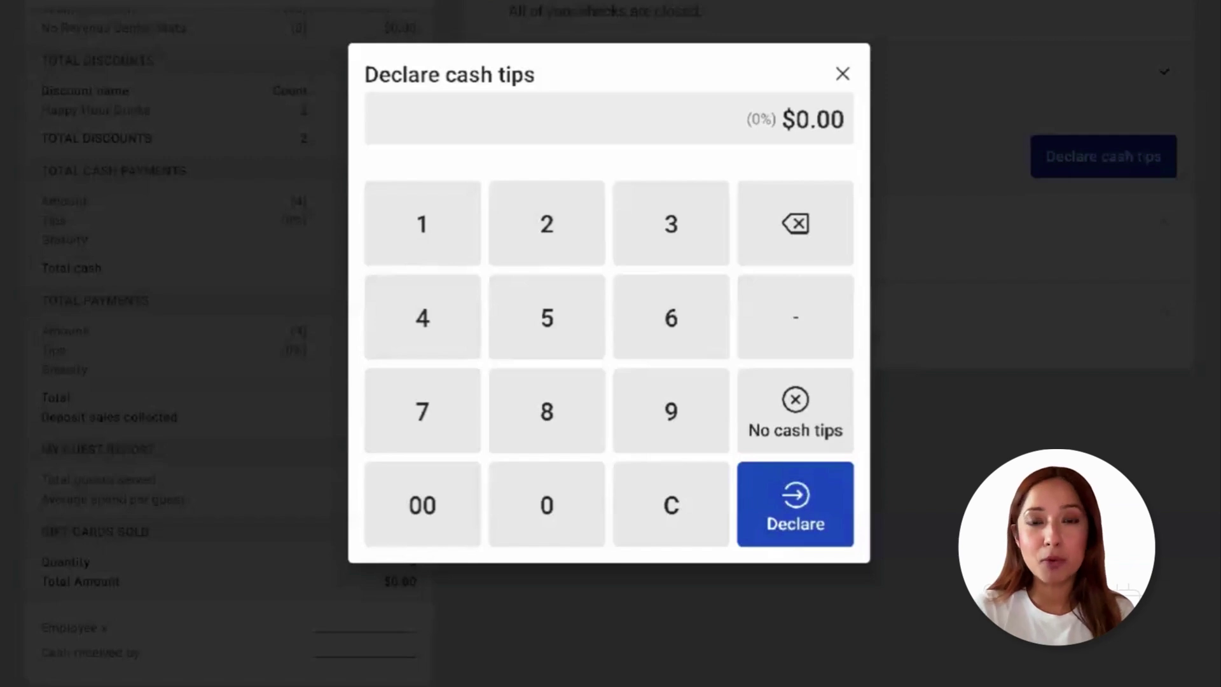
{"action": "left_click", "coordinate": [547, 232]}
{"action": "left_click", "coordinate": [545, 337]}
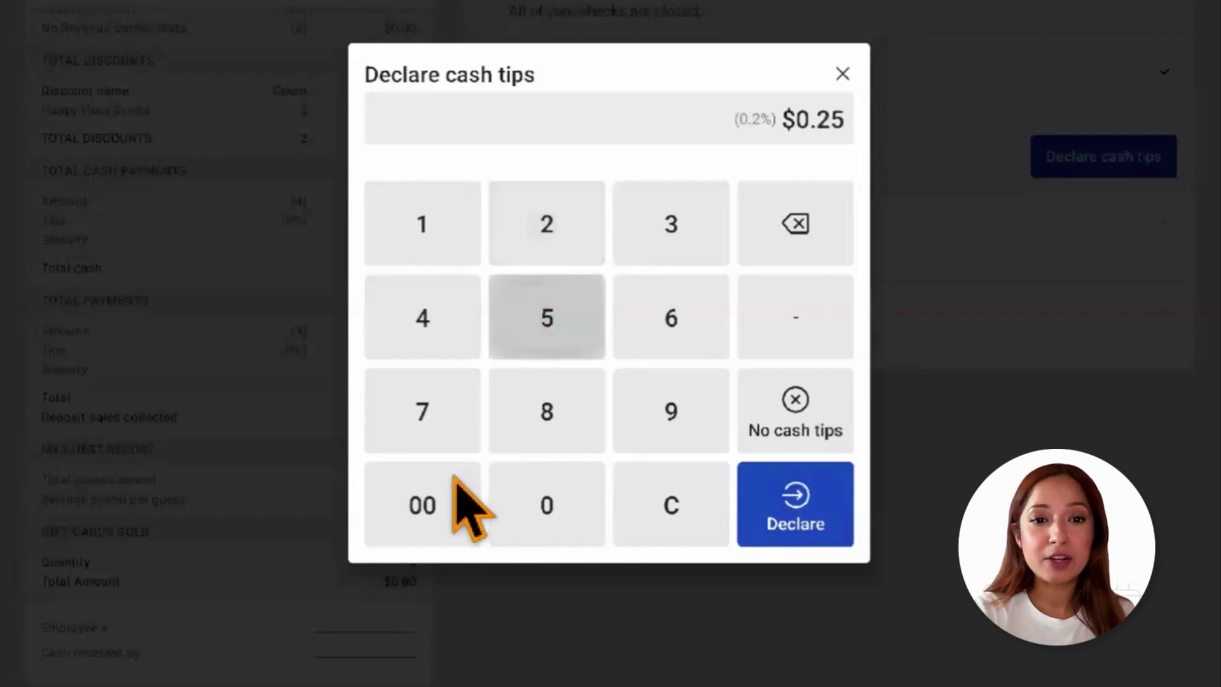
{"action": "left_click", "coordinate": [422, 504]}
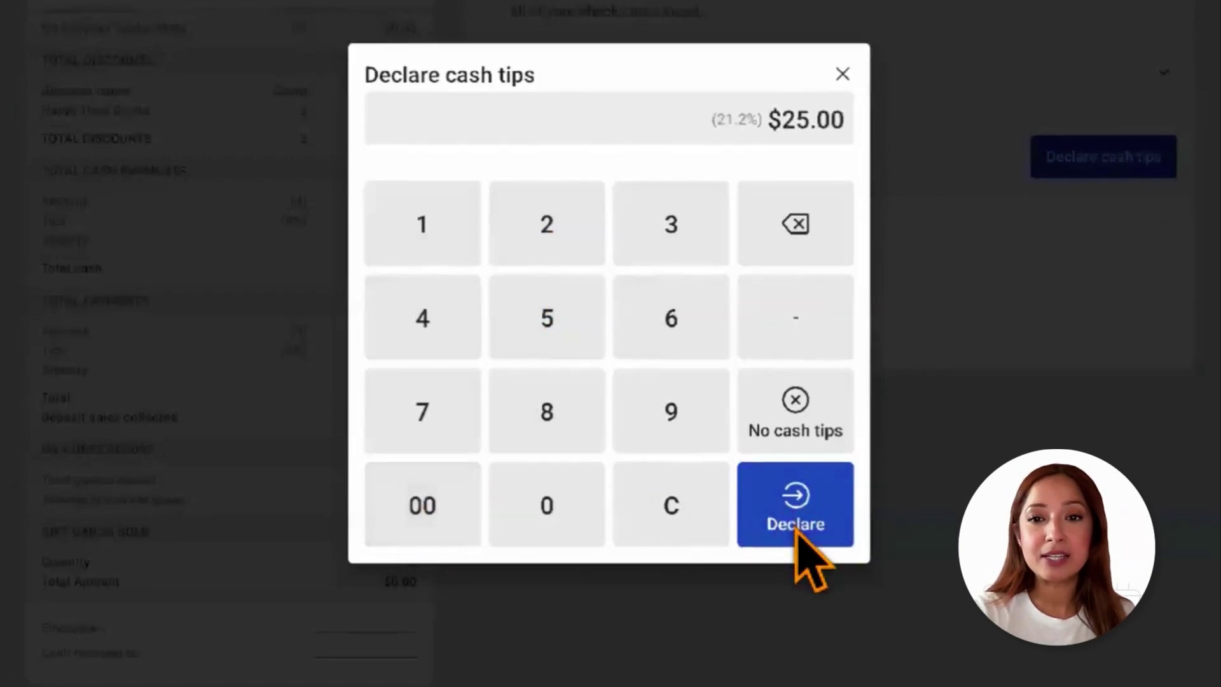
{"action": "left_click", "coordinate": [796, 591]}
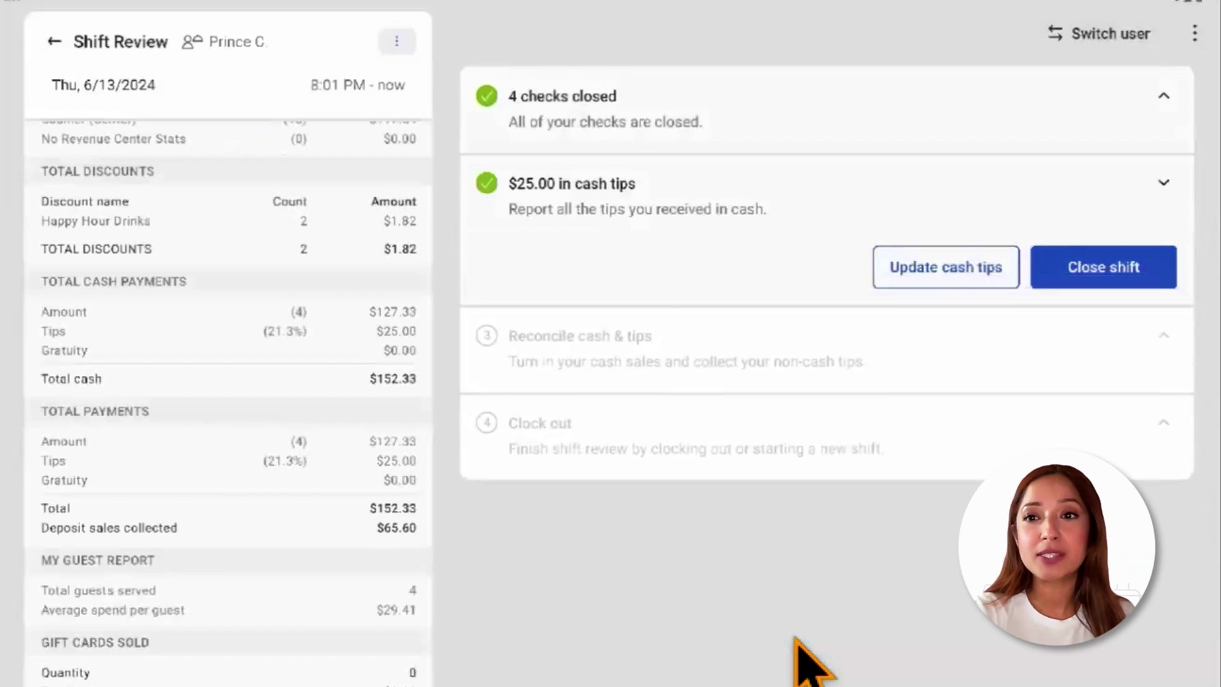
{"action": "left_click", "coordinate": [1091, 282]}
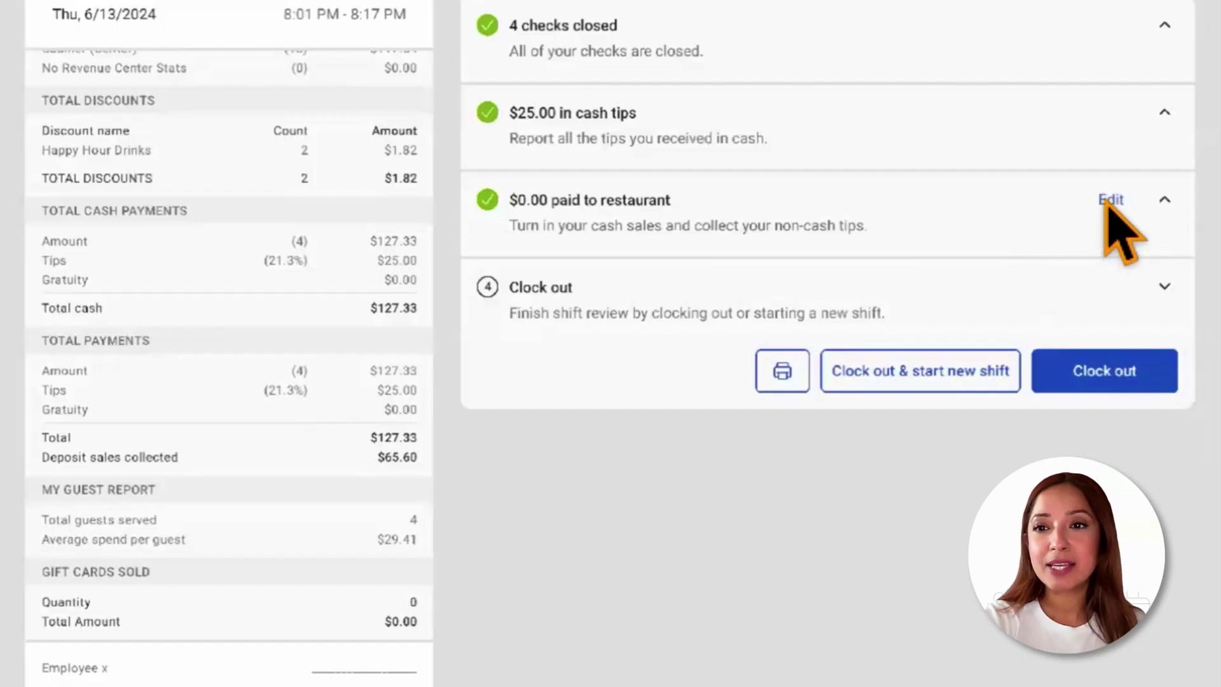
Edit the $0.00 cash reconciliation, confirming with Yes and approving with the manager passcode
{"action": "left_click", "coordinate": [1110, 201]}
{"action": "left_click", "coordinate": [811, 382]}
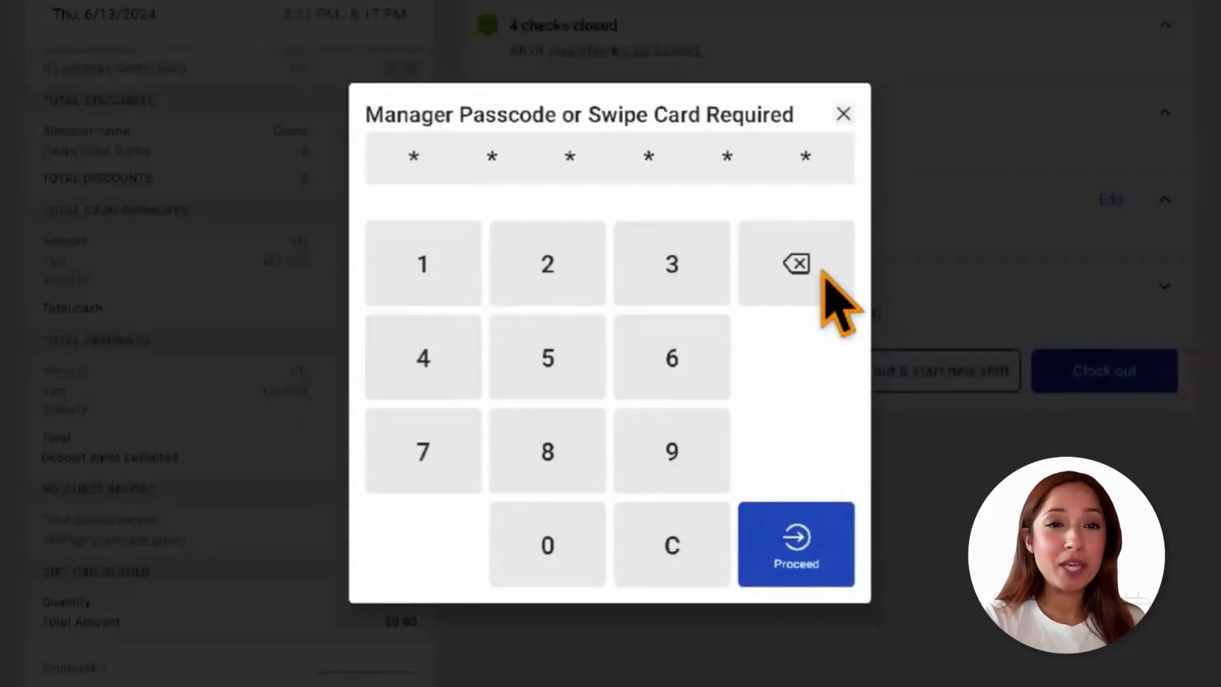
{"action": "left_click", "coordinate": [823, 560]}
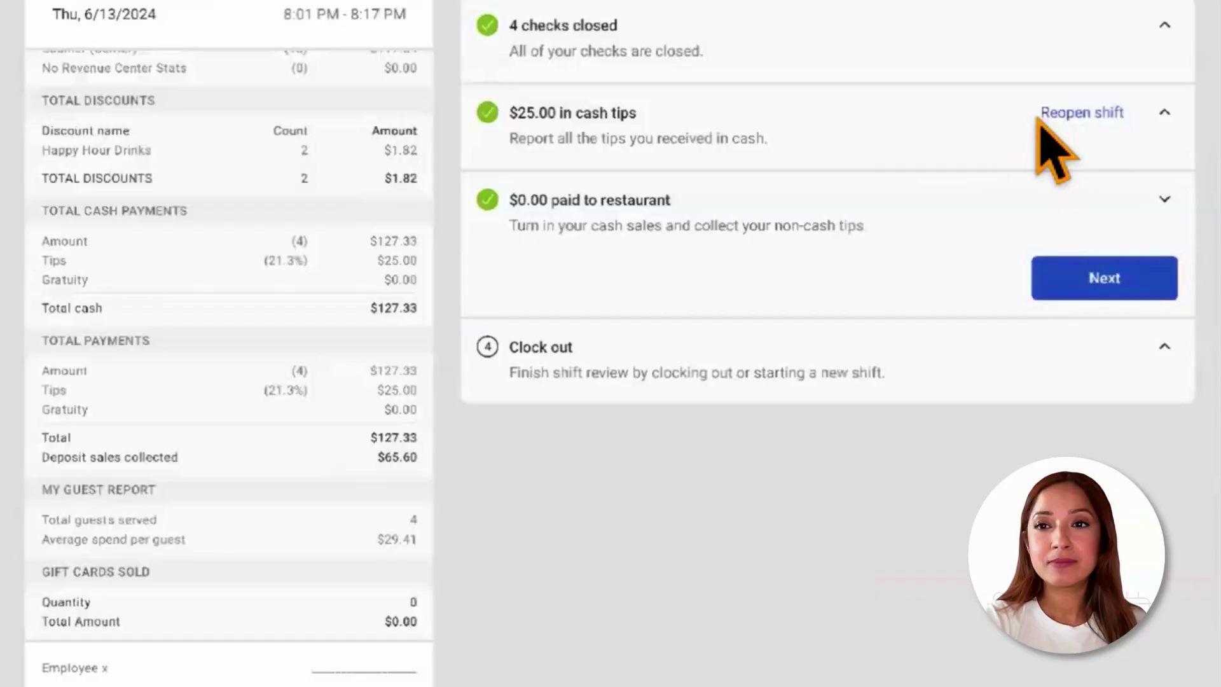
Reopen the completed $25.00 cash tips step of the shift
{"action": "left_click", "coordinate": [1081, 114]}
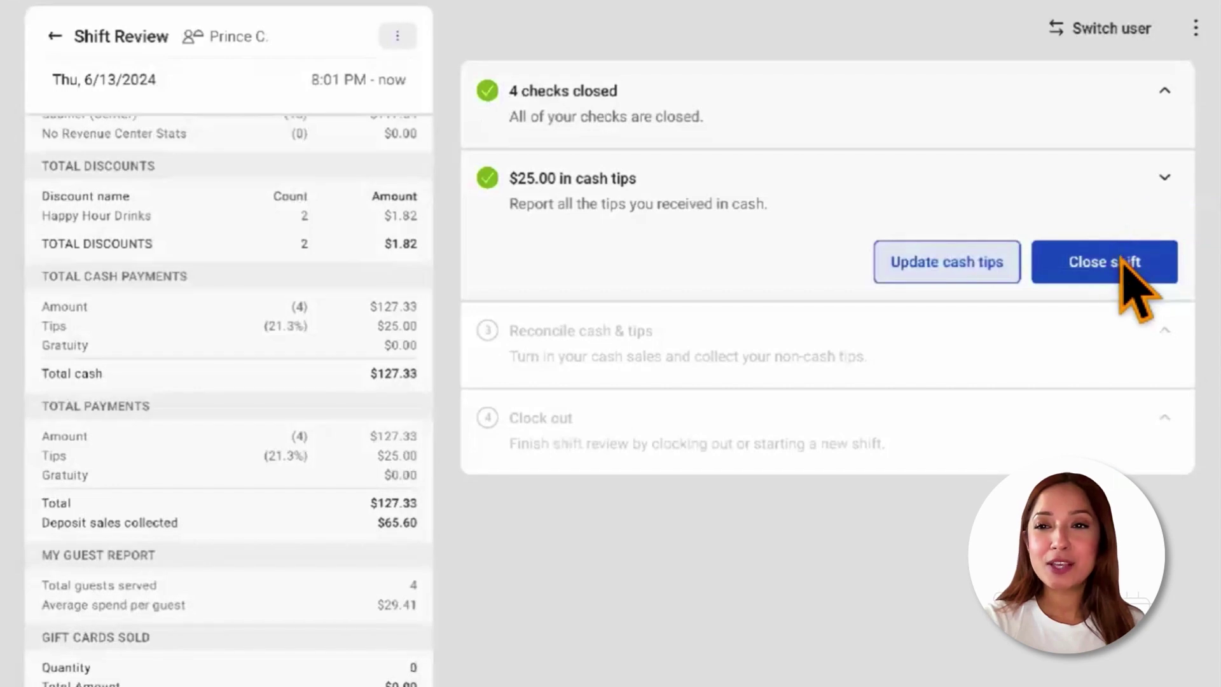
Close the shift again after reviewing the $25.00 cash tips
{"action": "left_click", "coordinate": [1121, 264]}
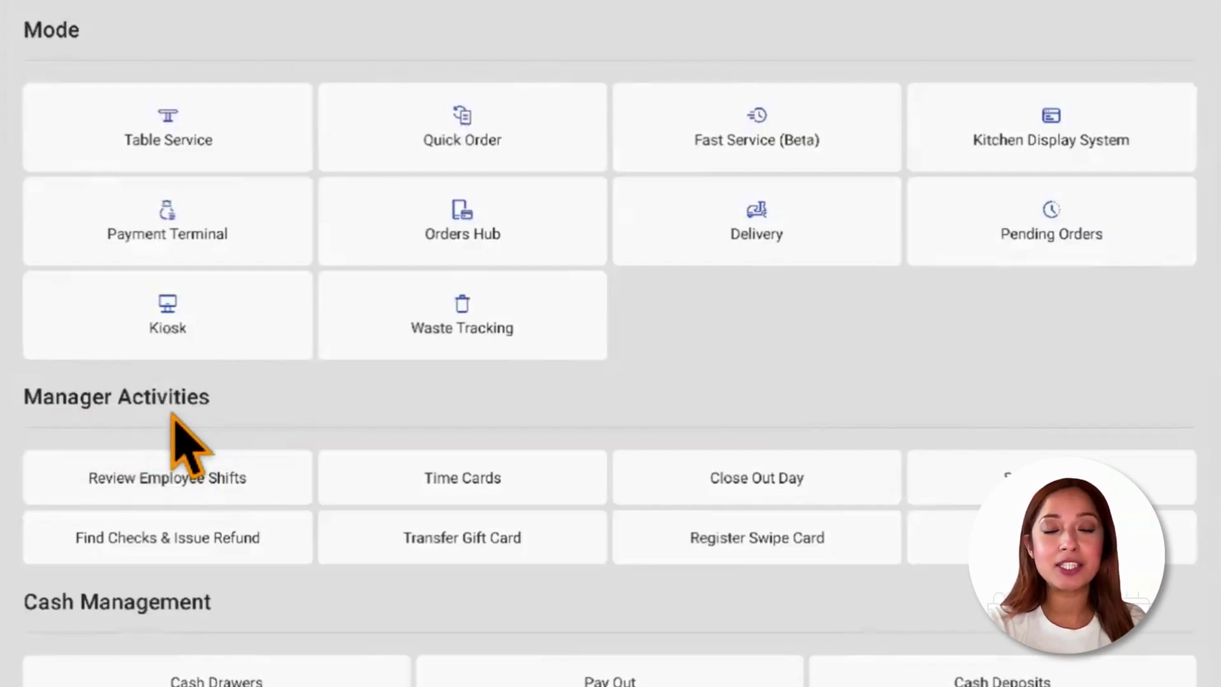
Open Review Employee Shifts from Manager Activities
{"action": "left_click", "coordinate": [215, 486]}
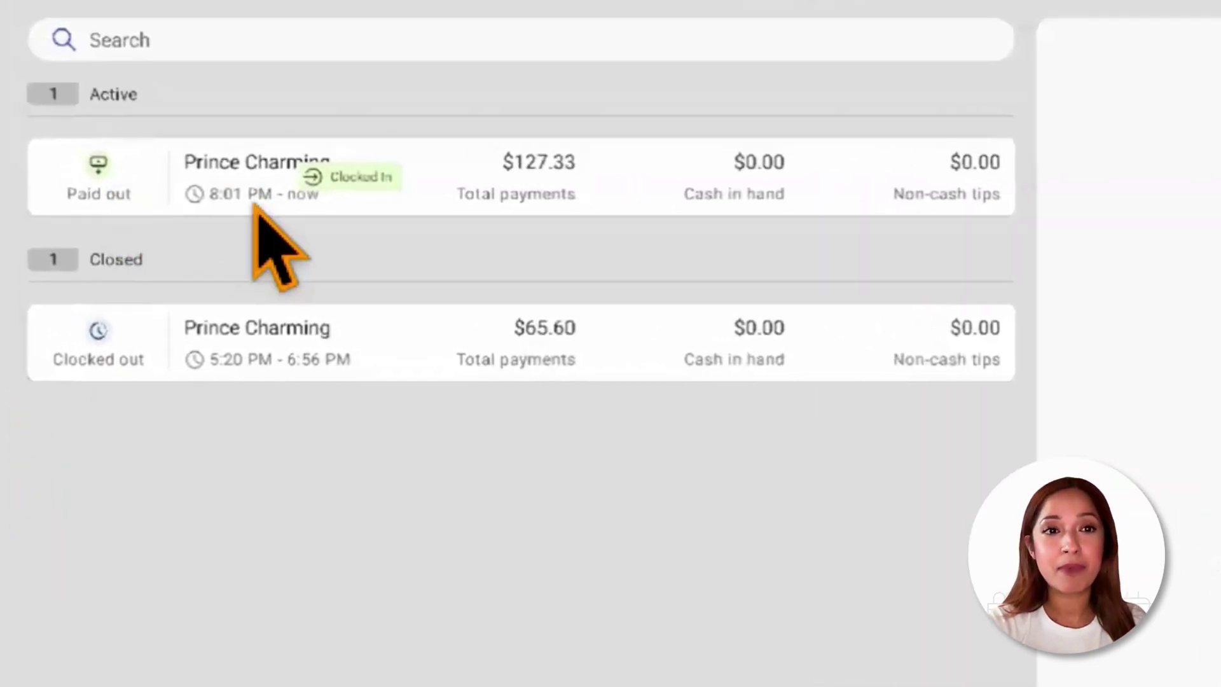
Open the clock-in/clock-out details of the active 8:01 PM shift
{"action": "left_click", "coordinate": [223, 210]}
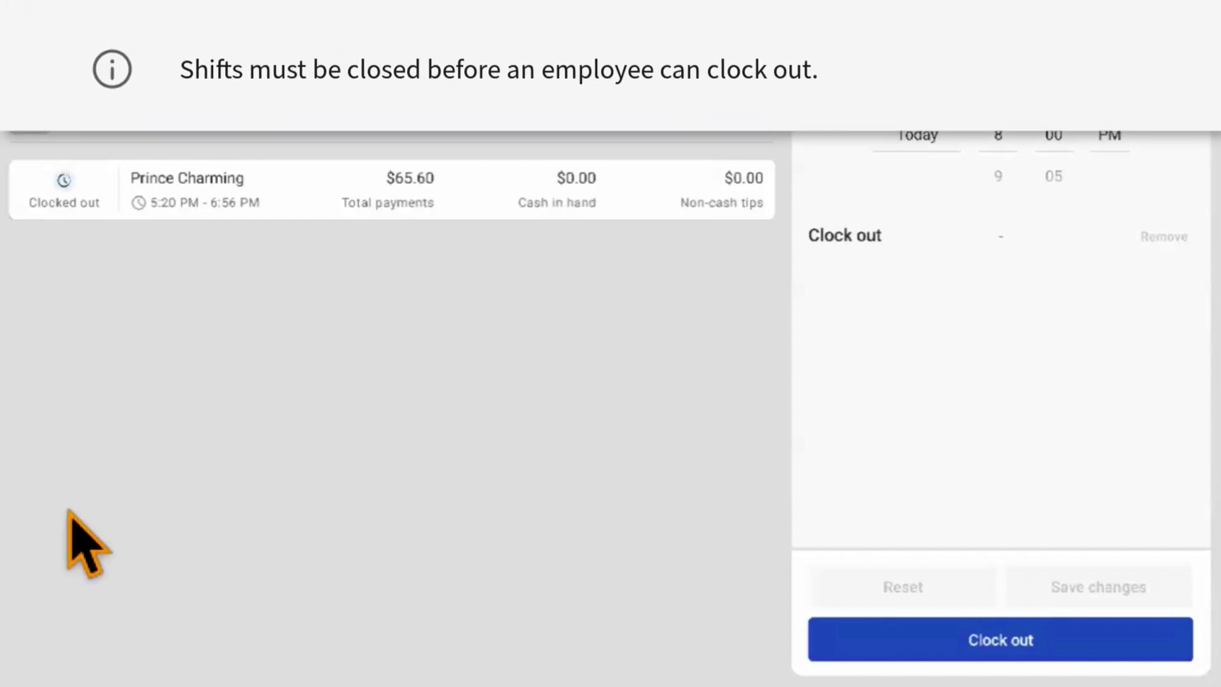
Clock the employee out of the active 8:01 PM shift
{"action": "left_click", "coordinate": [826, 639]}
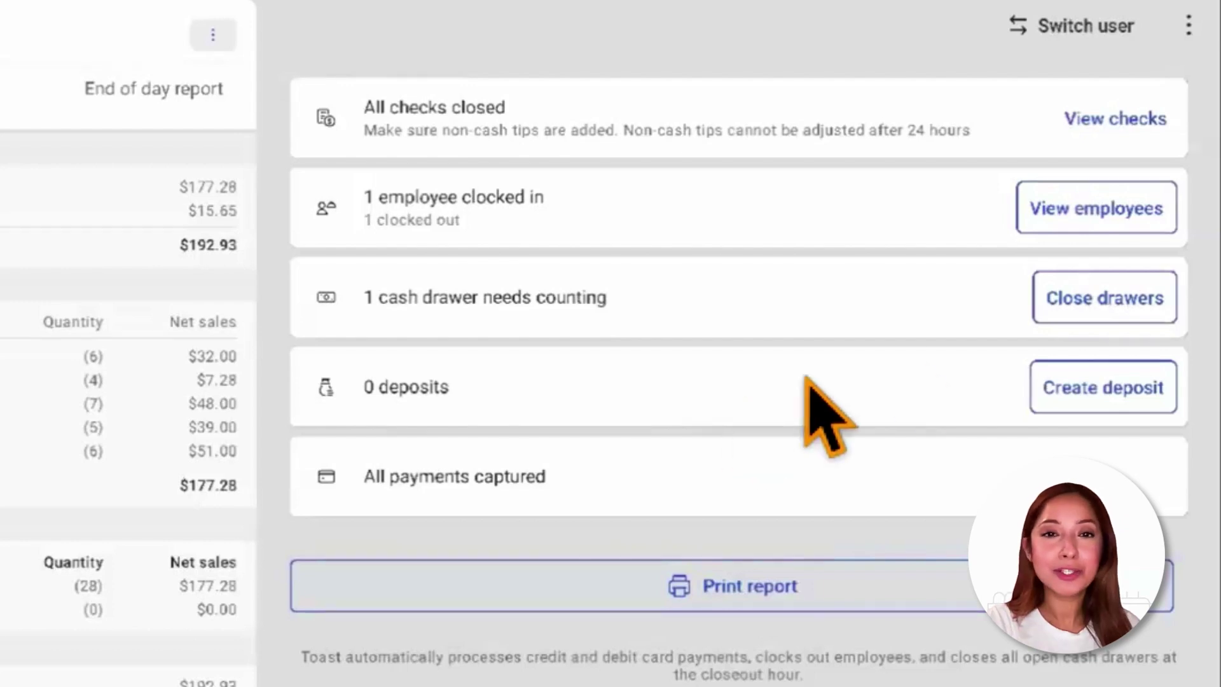
{"action": "left_click", "coordinate": [1085, 300]}
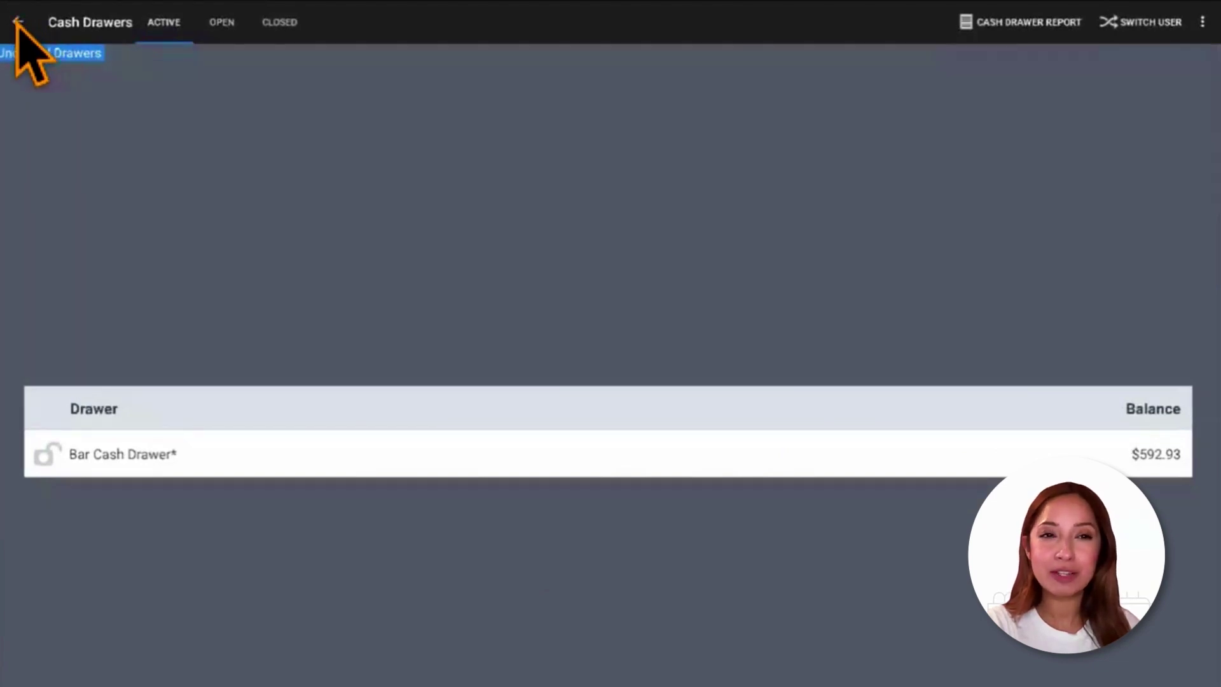
{"action": "left_click", "coordinate": [18, 21]}
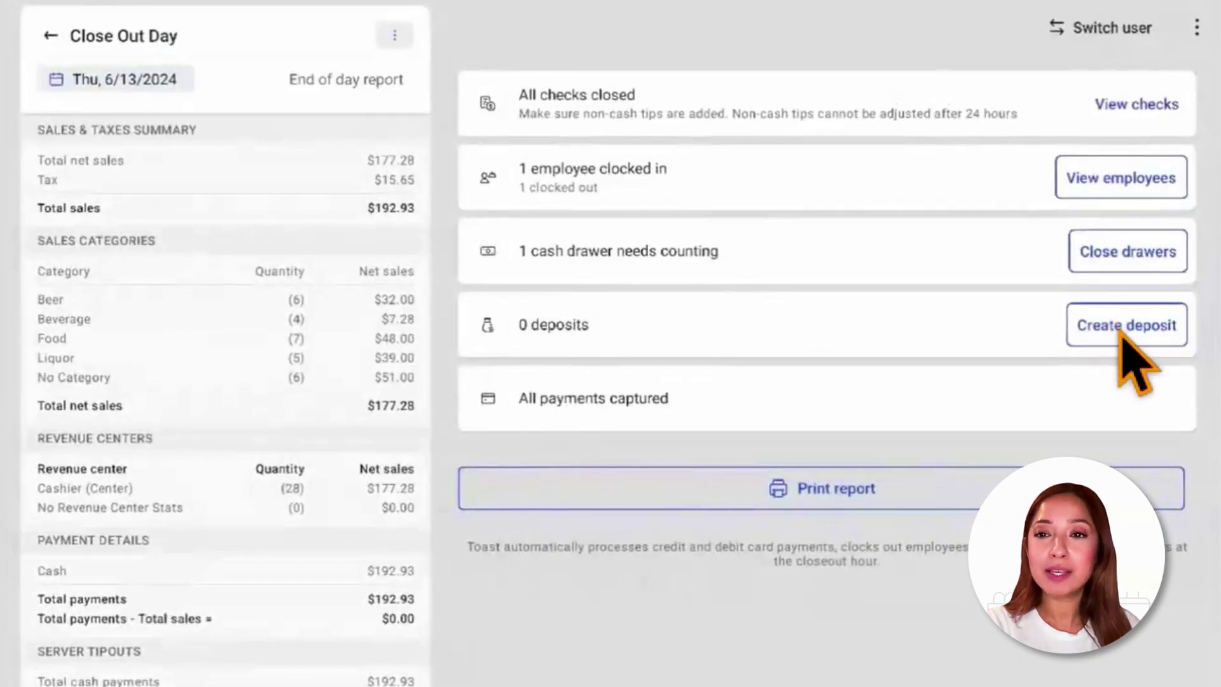
{"action": "left_click", "coordinate": [1120, 335]}
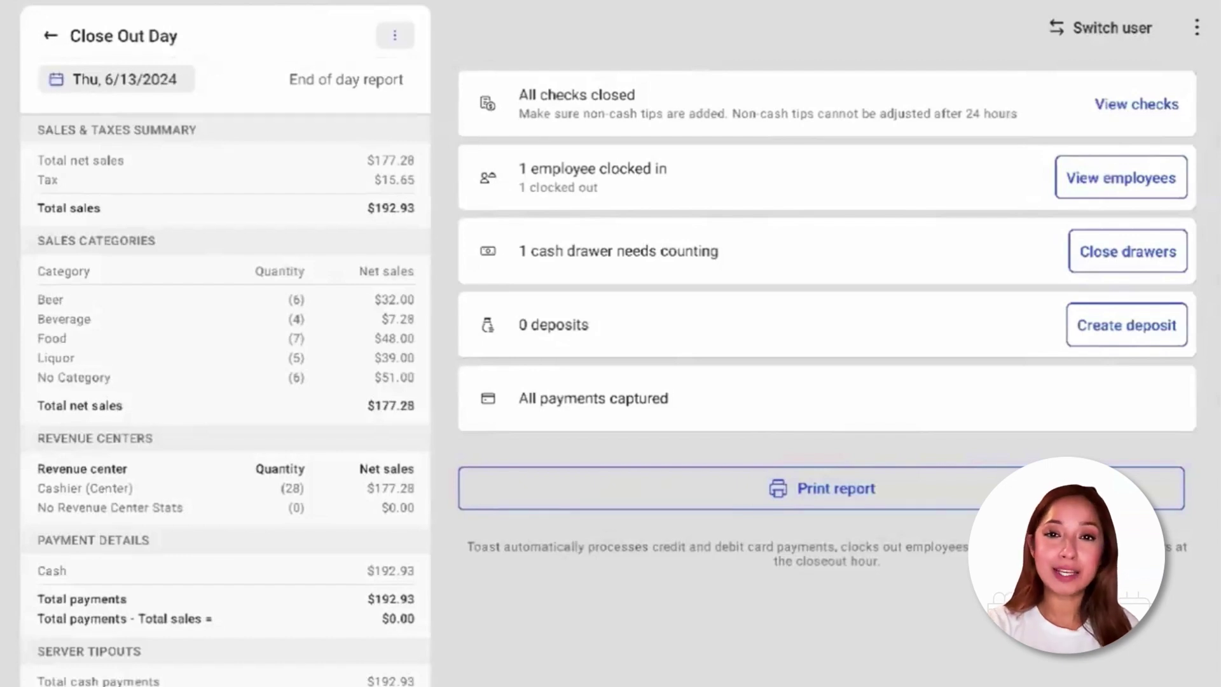
{"action": "left_click", "coordinate": [142, 83]}
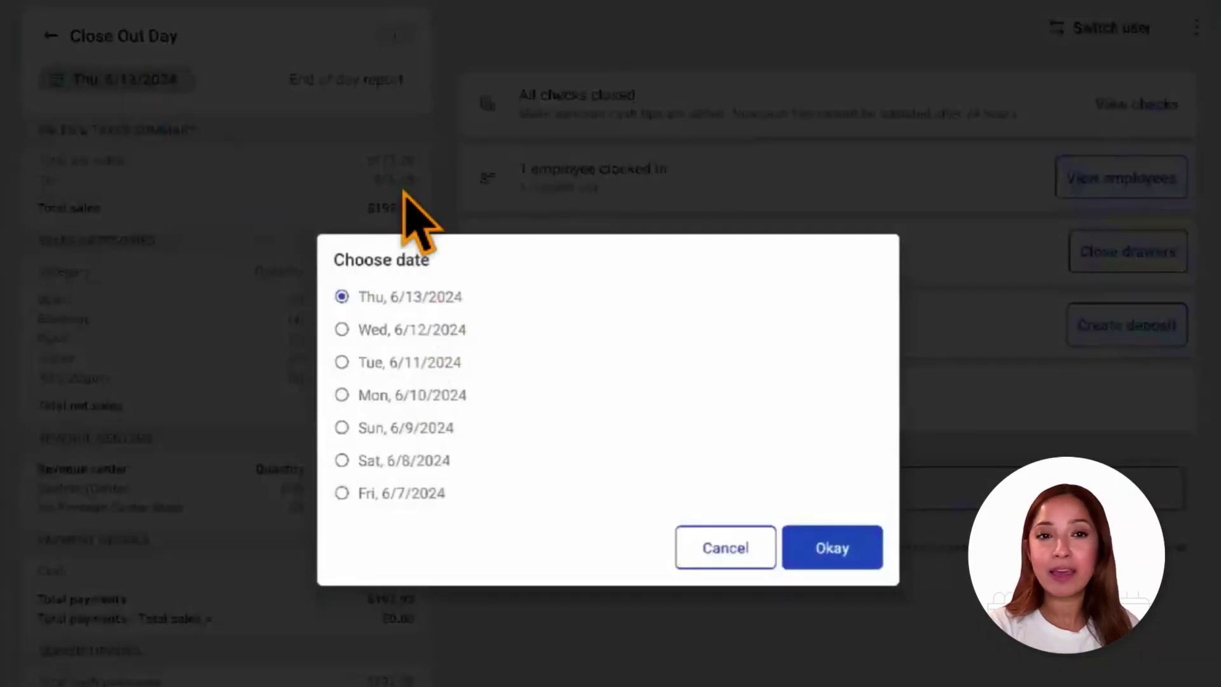
{"action": "left_click", "coordinate": [749, 551]}
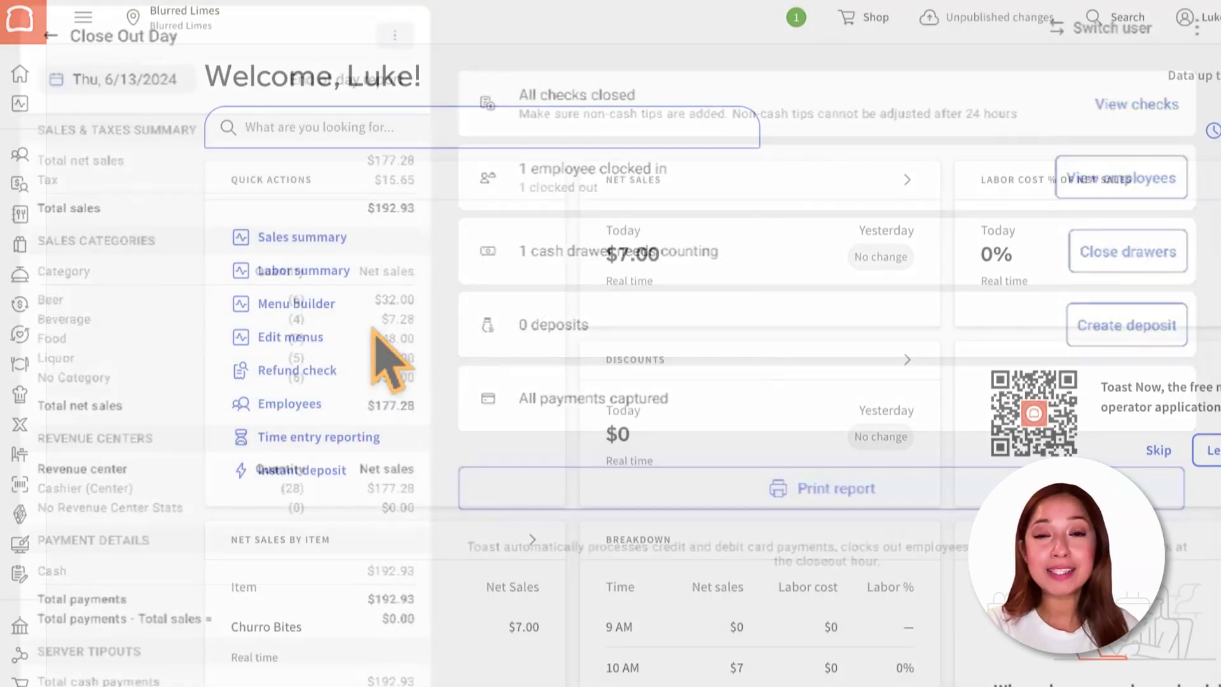
{"action": "type", "text": "UI optio"}
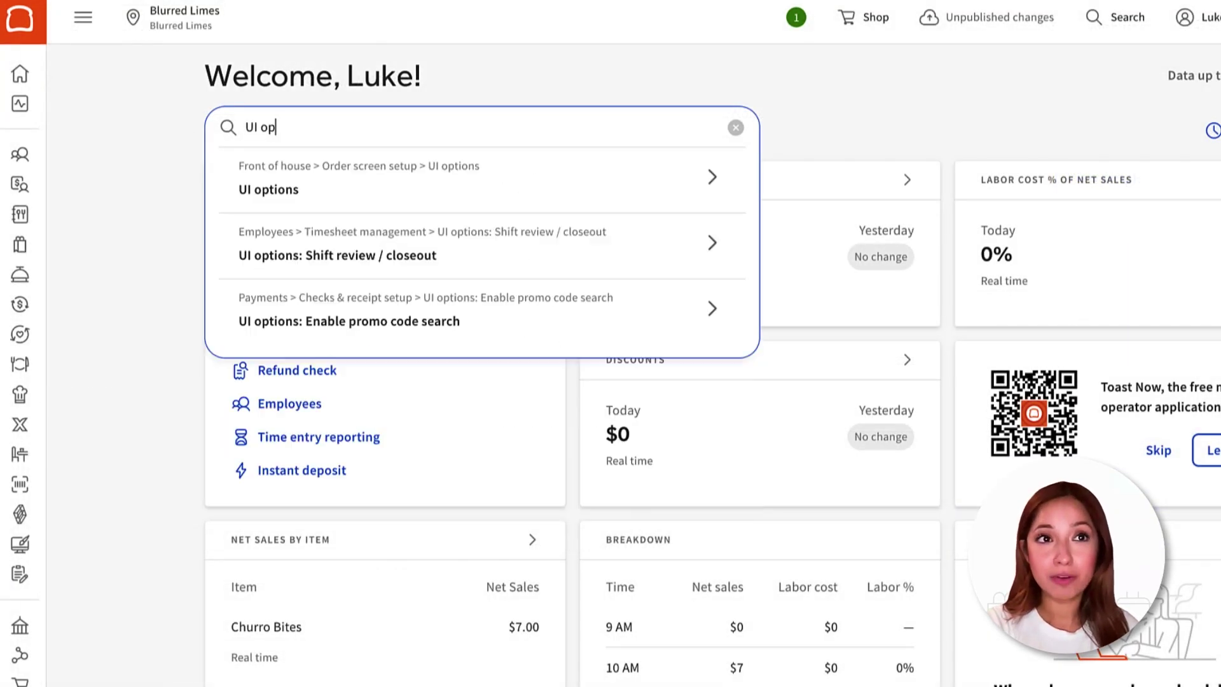
{"action": "type", "text": "ns"}
Select and open the UI options settings search result
{"action": "key", "text": "Down"}
{"action": "key", "text": "Return"}
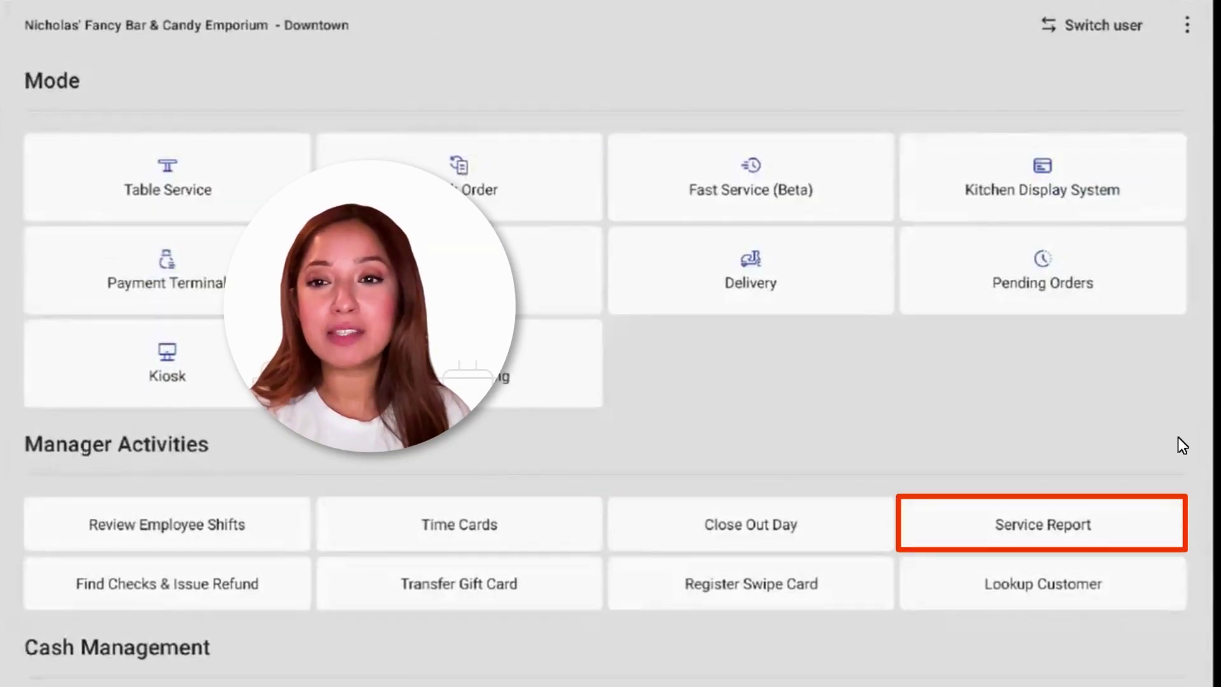
Open the Service Report for Thu, 6/13/2024 from Manager Activities
{"action": "left_click", "coordinate": [1036, 522]}
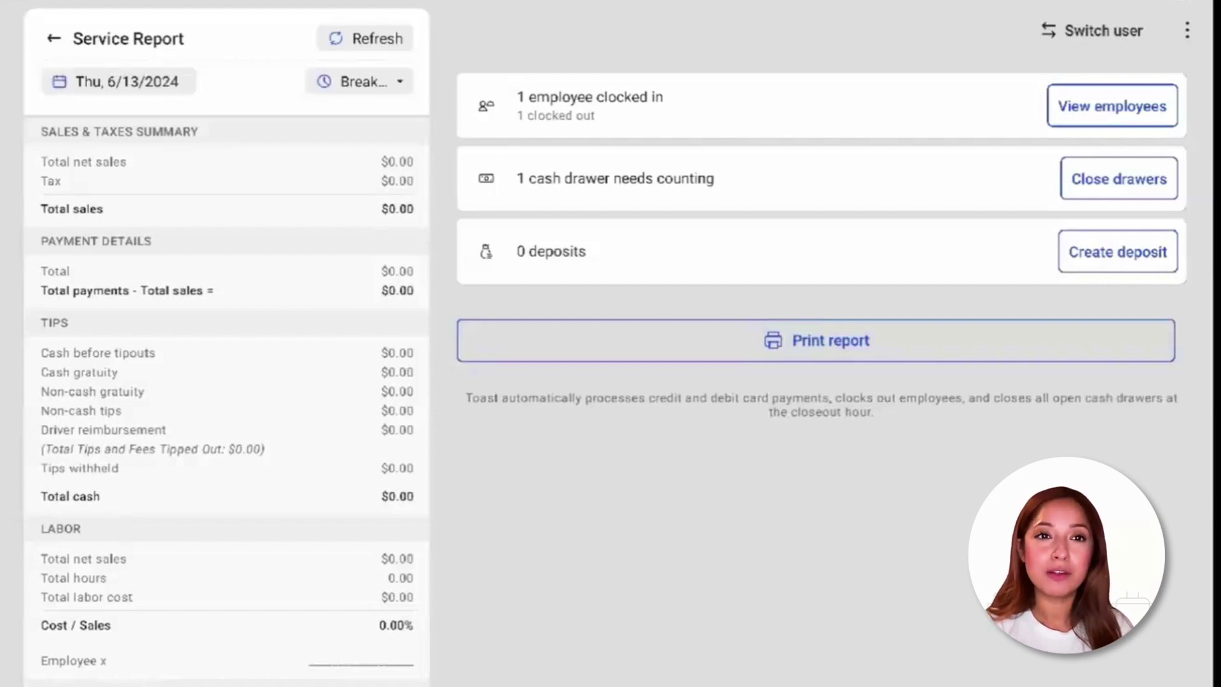
Review the Breakfast service-period dropdown on the Service Report, then scroll down
{"action": "left_click", "coordinate": [396, 87]}
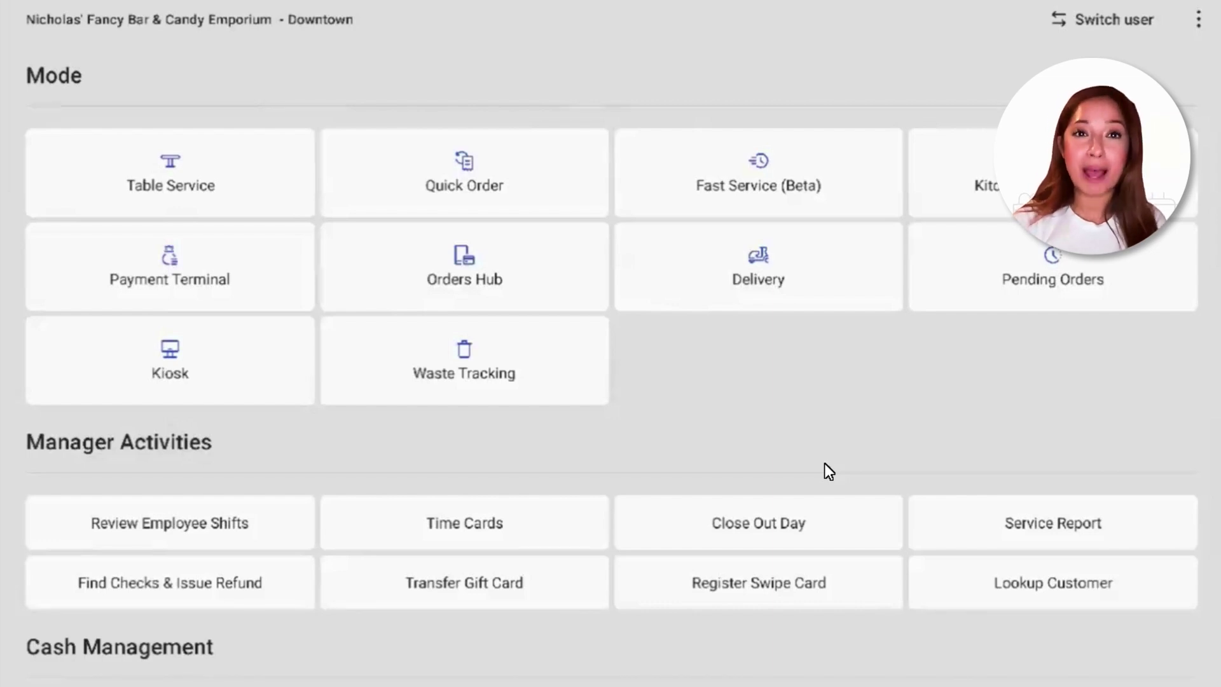
{"action": "scroll", "coordinate": [730, 462], "scroll_direction": "down", "scroll_amount": 2}
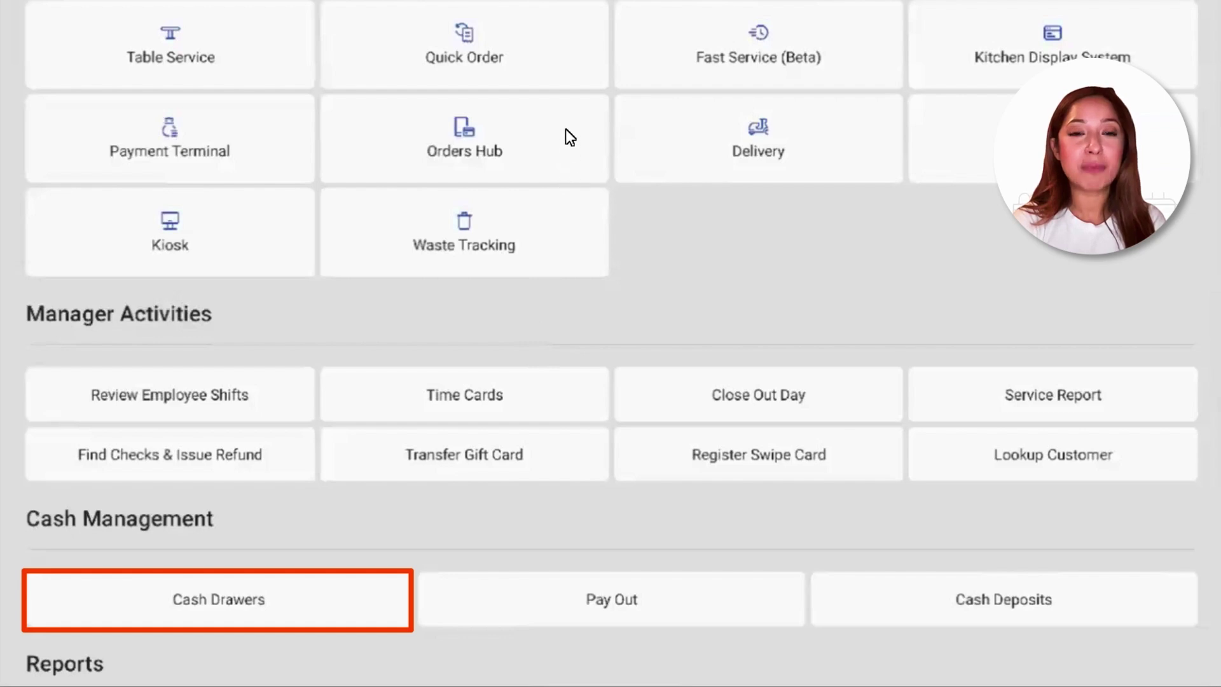
Open Cash Drawers to view the Bar Cash Drawer's $592.93 balance
{"action": "left_click", "coordinate": [300, 594]}
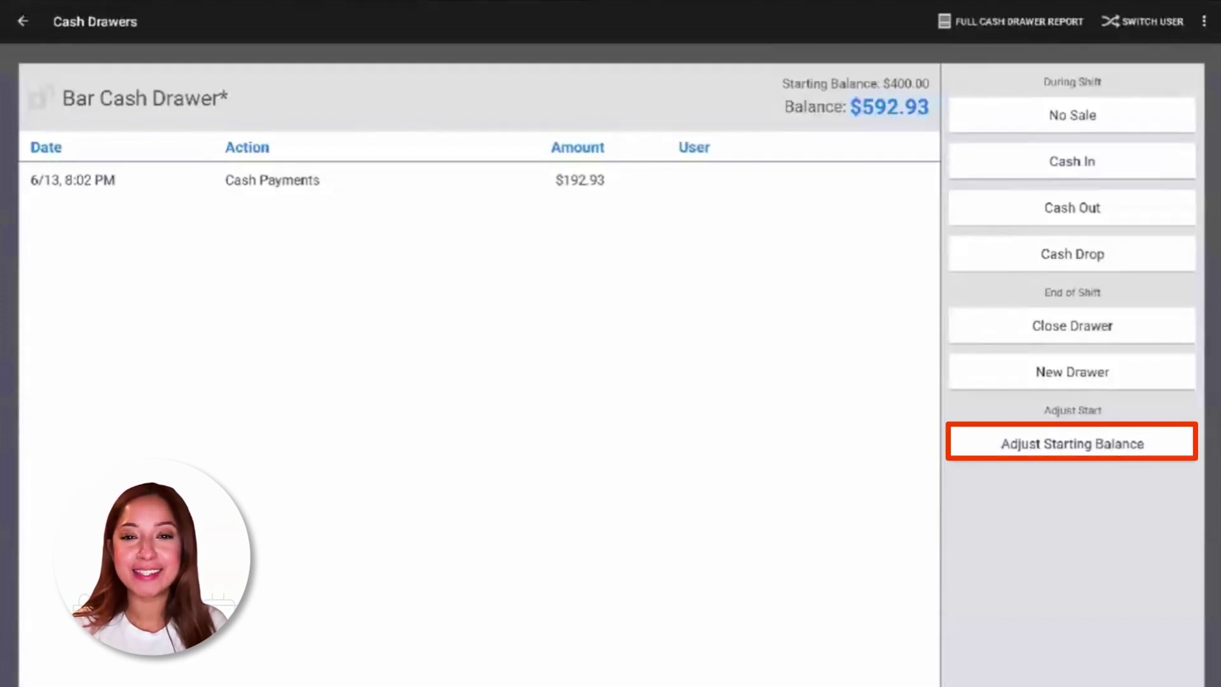
Start closing the Bar Cash Drawer with 593.00 actual cash and begin counting bills
{"action": "left_click", "coordinate": [1046, 329]}
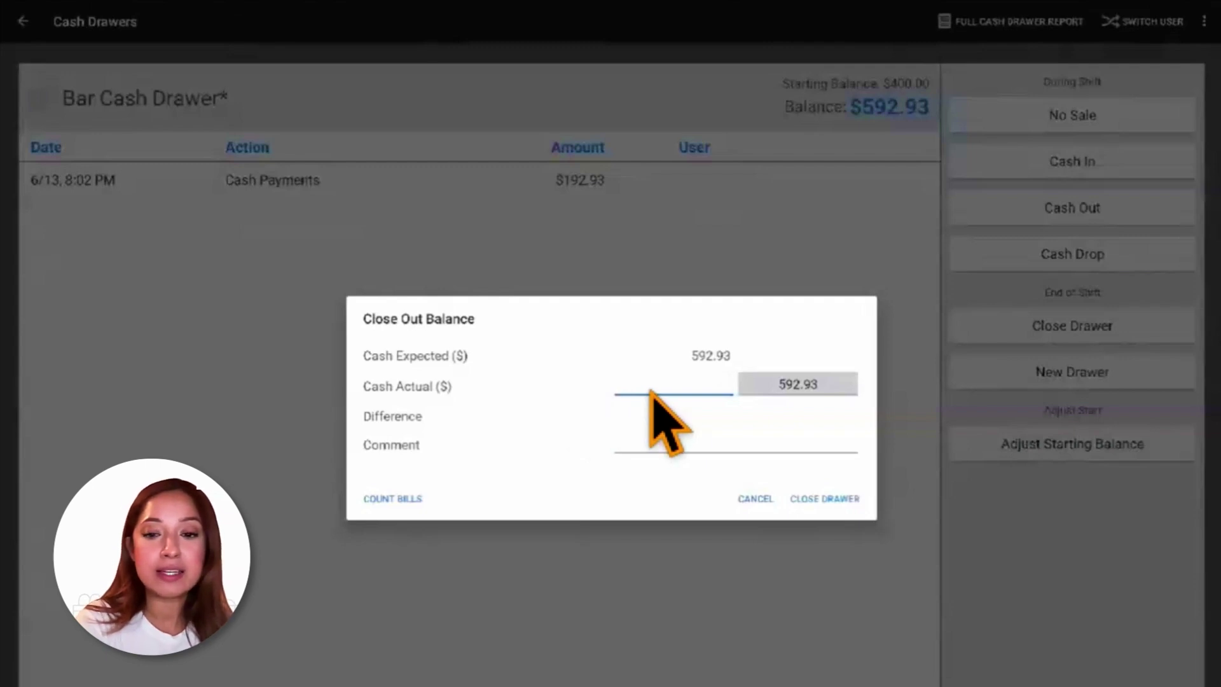
{"action": "type", "text": "0.05"}
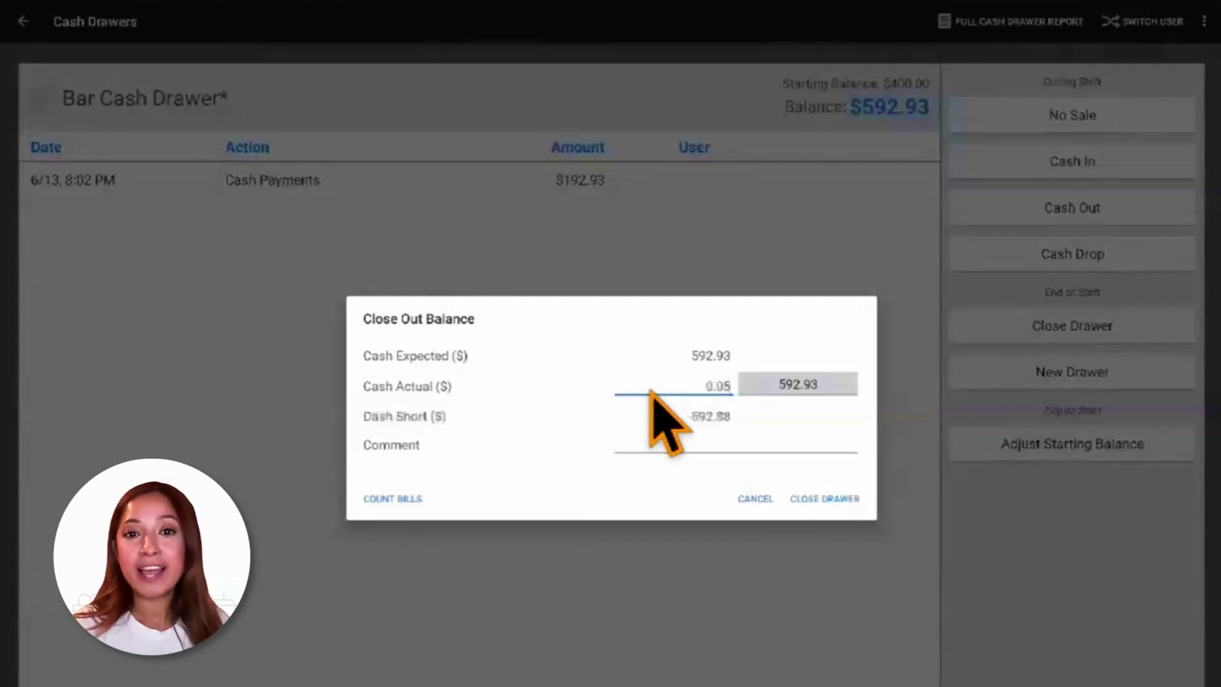
{"action": "type", "text": "9300"}
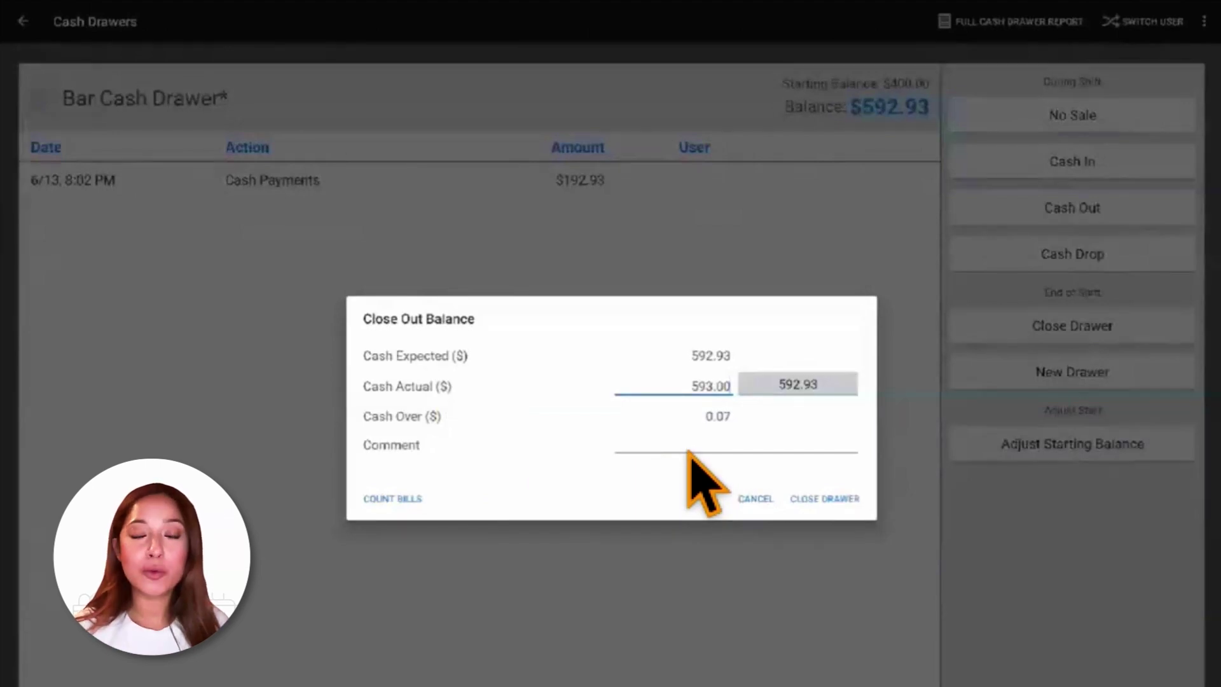
{"action": "left_click", "coordinate": [394, 500]}
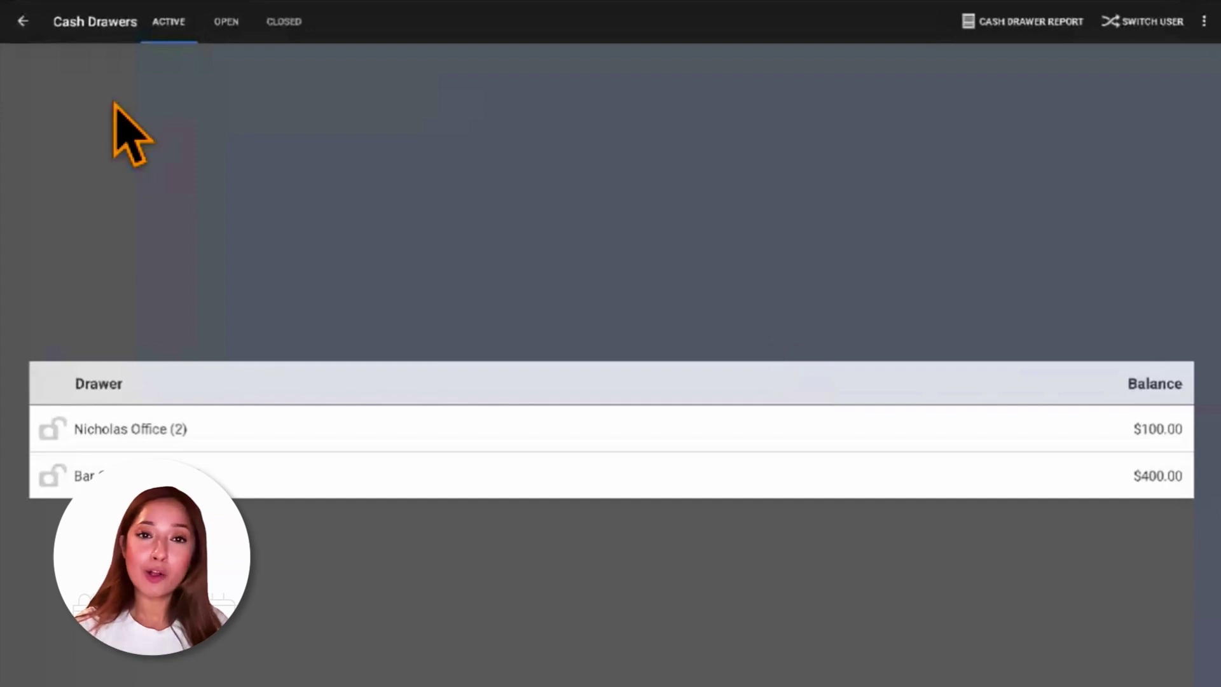
Return to the home screen and open Close Out Day showing all drawers closed
{"action": "left_click", "coordinate": [22, 19]}
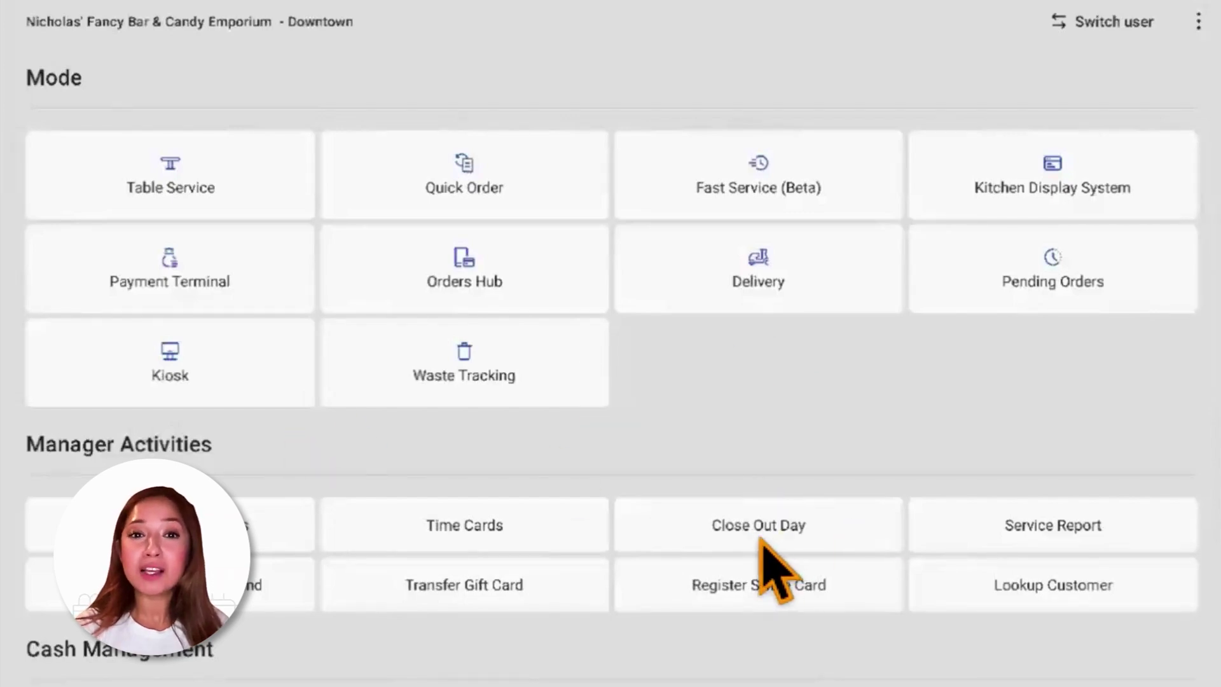
{"action": "left_click", "coordinate": [782, 523]}
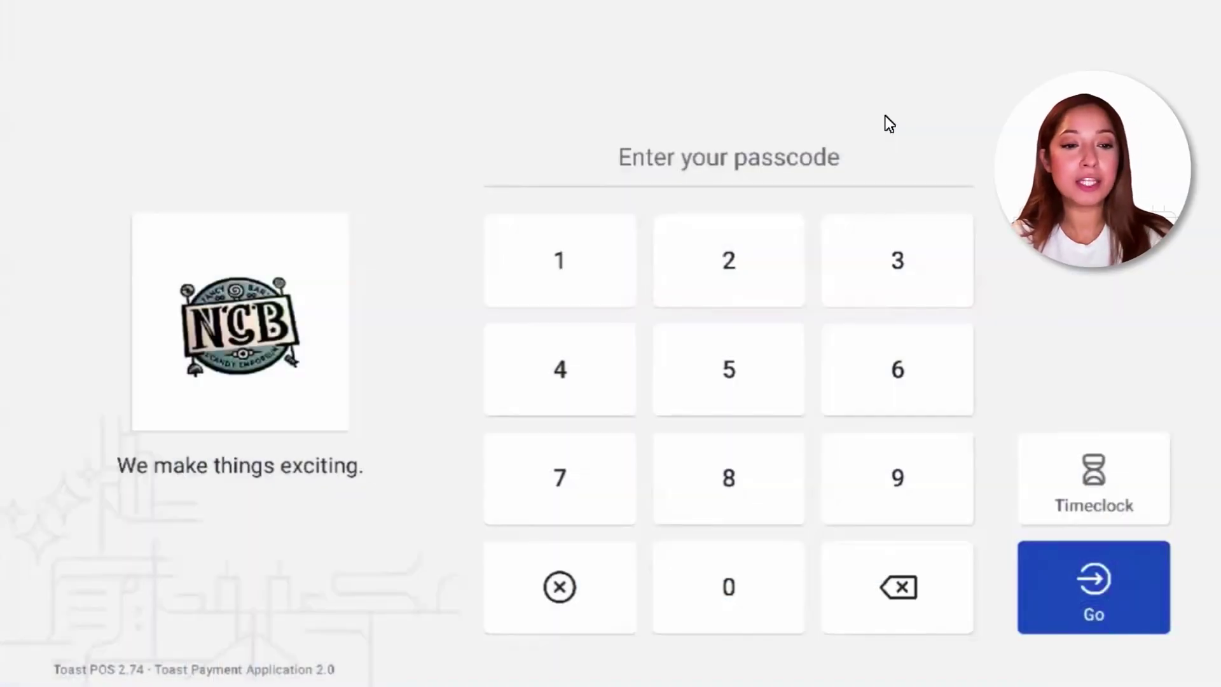
Log in with the employee passcode and clock out of the shift via Timeclock
{"action": "type", "text": "123456"}
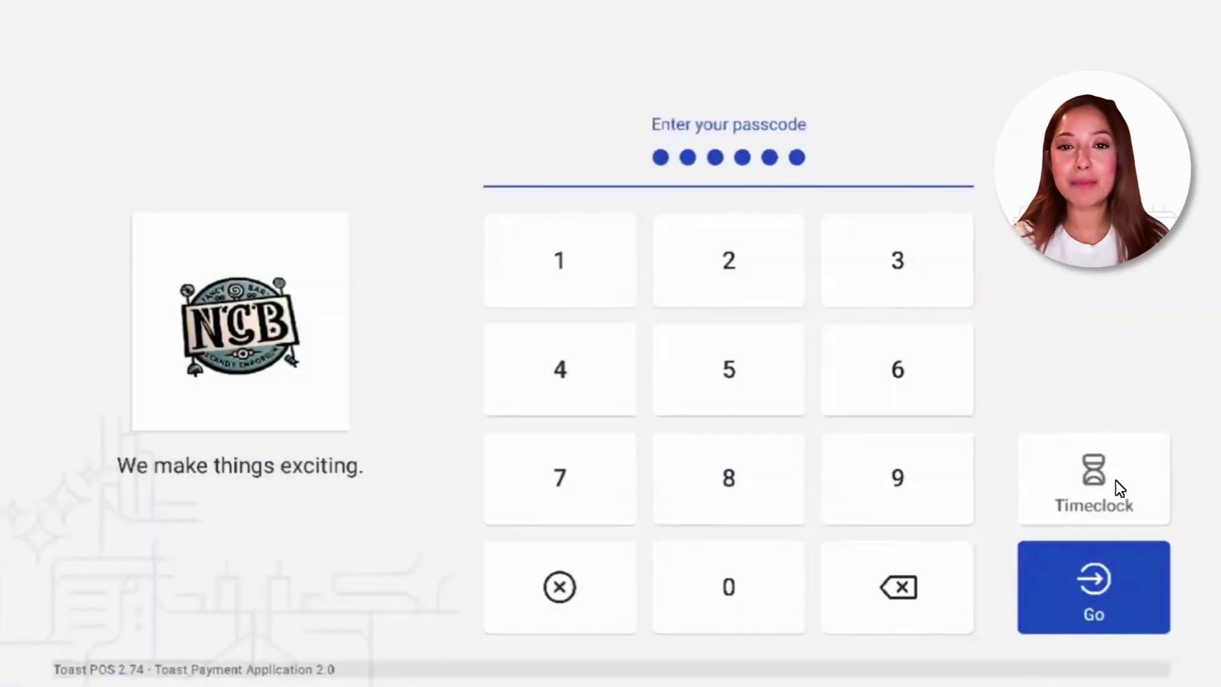
{"action": "left_click", "coordinate": [1115, 480]}
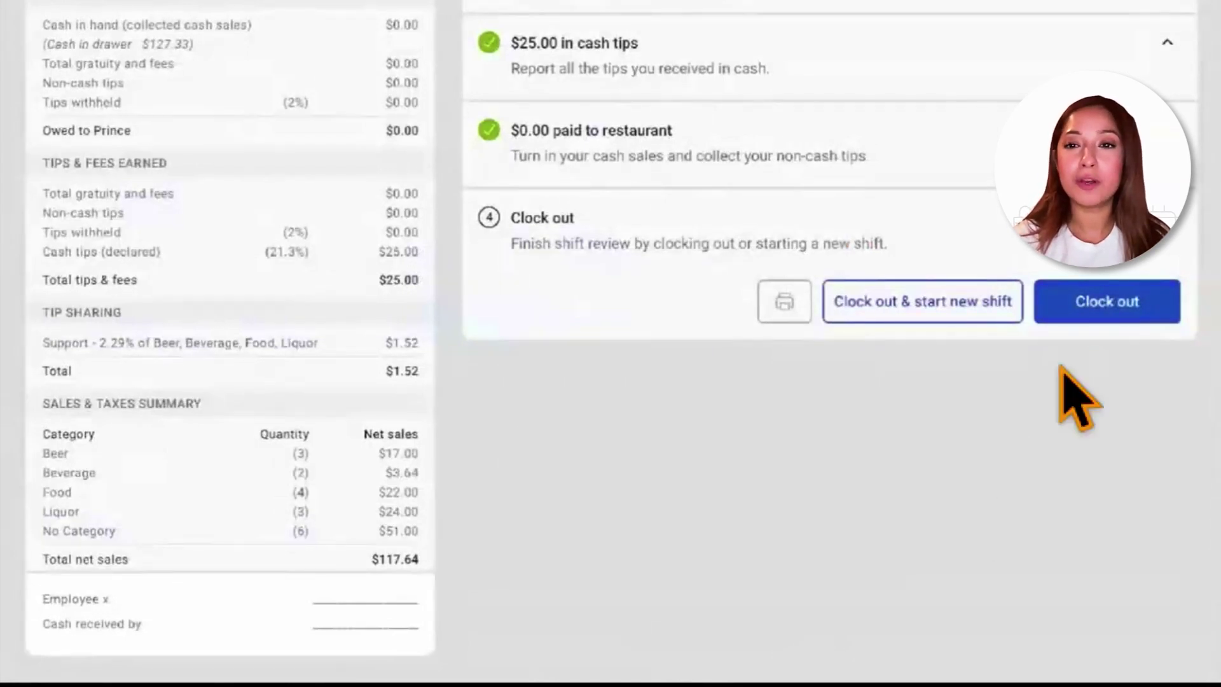
{"action": "left_click", "coordinate": [1109, 304]}
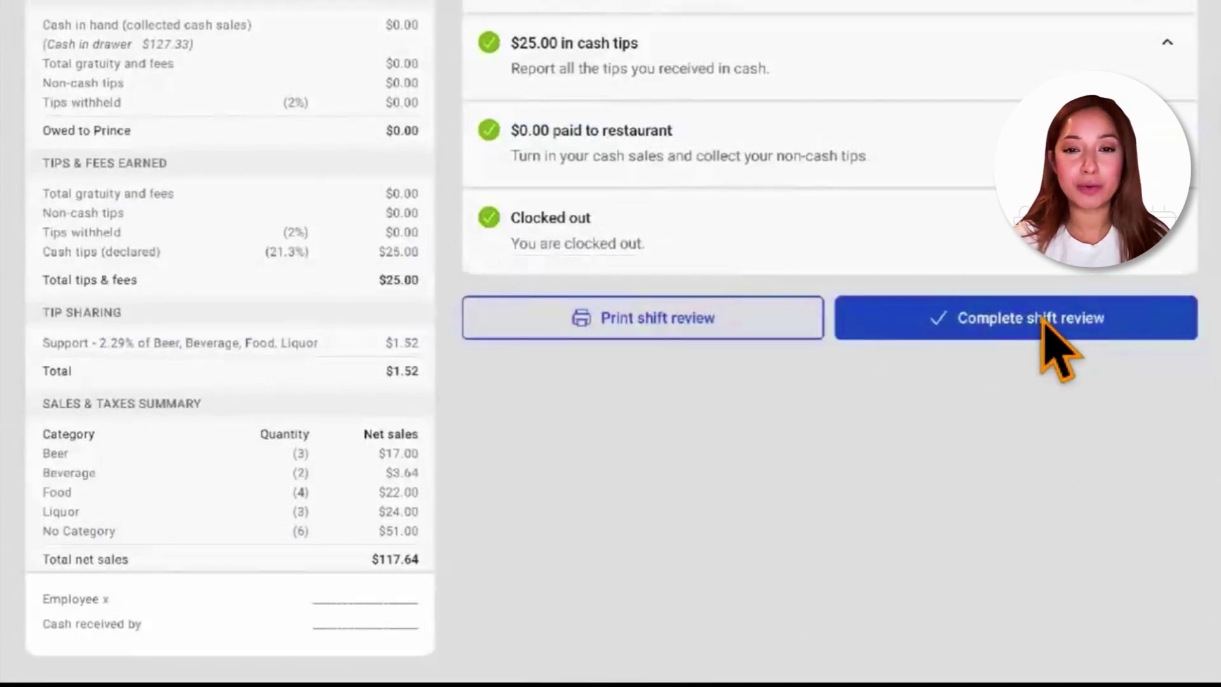